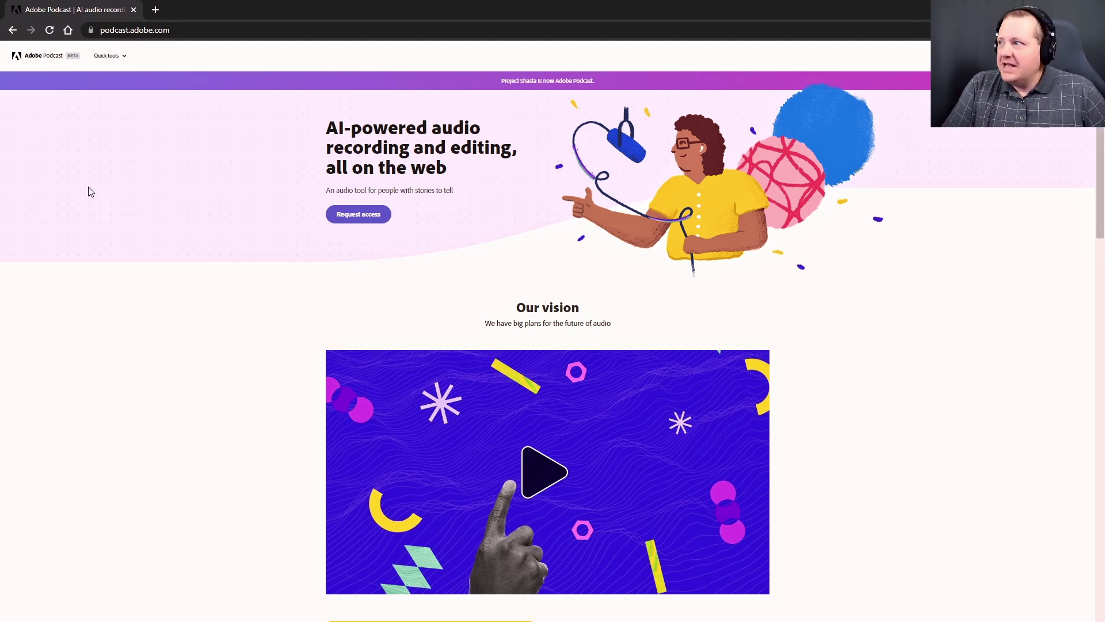
- Open the Mic Check tool, start the free microphone check and allow the site to use the microphone
click(112, 57)
click(274, 118)
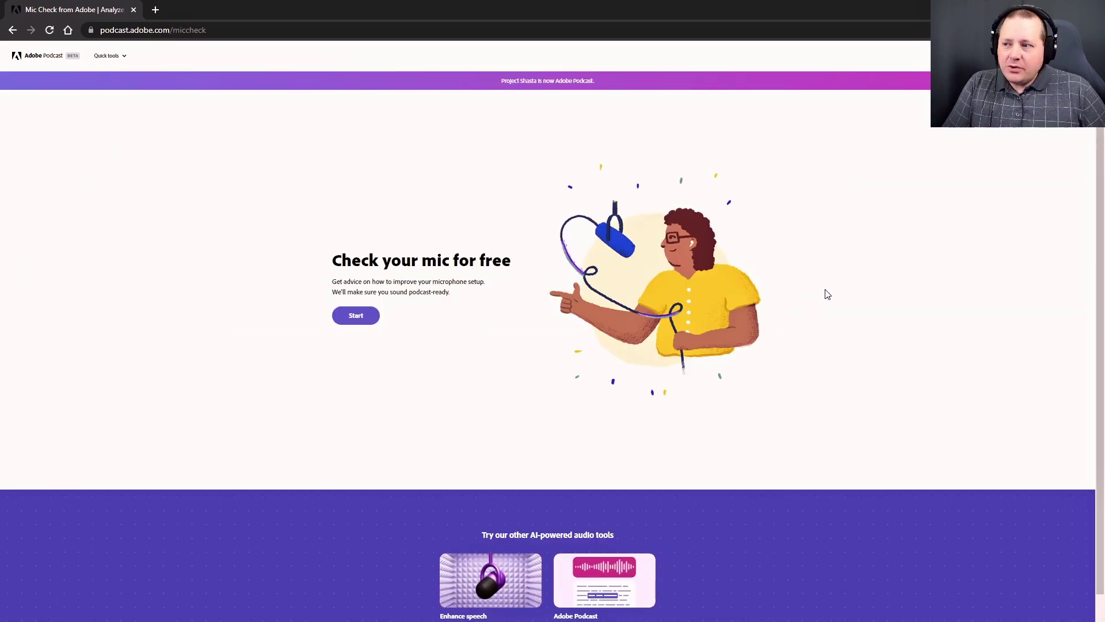
click(357, 315)
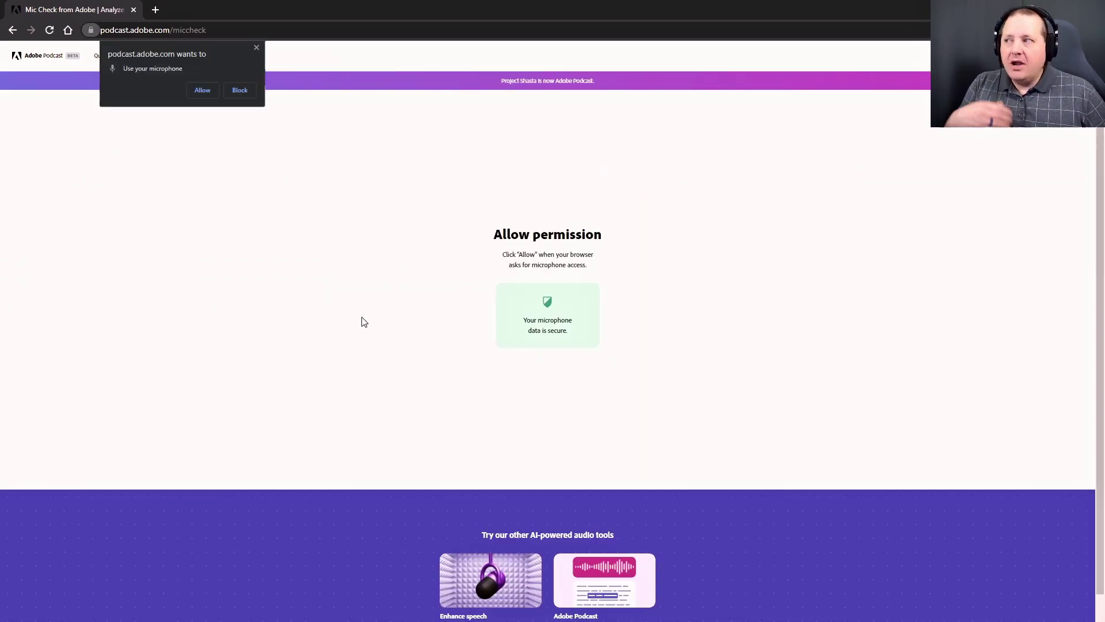
click(202, 90)
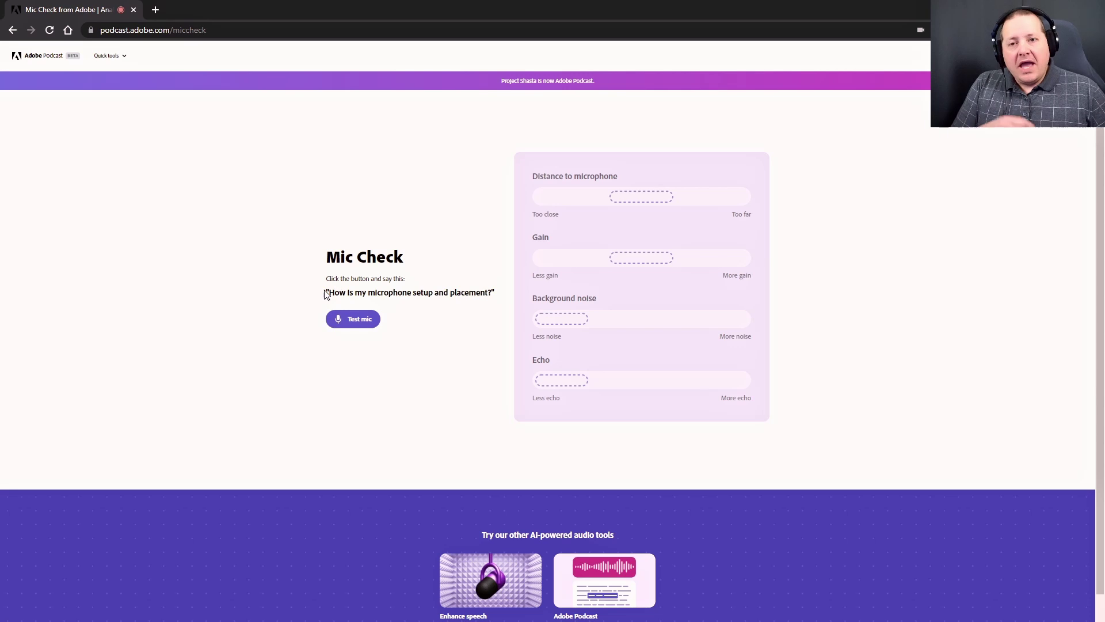
- Record and stop a first microphone test to get feedback on distance, gain, background noise and echo
click(354, 323)
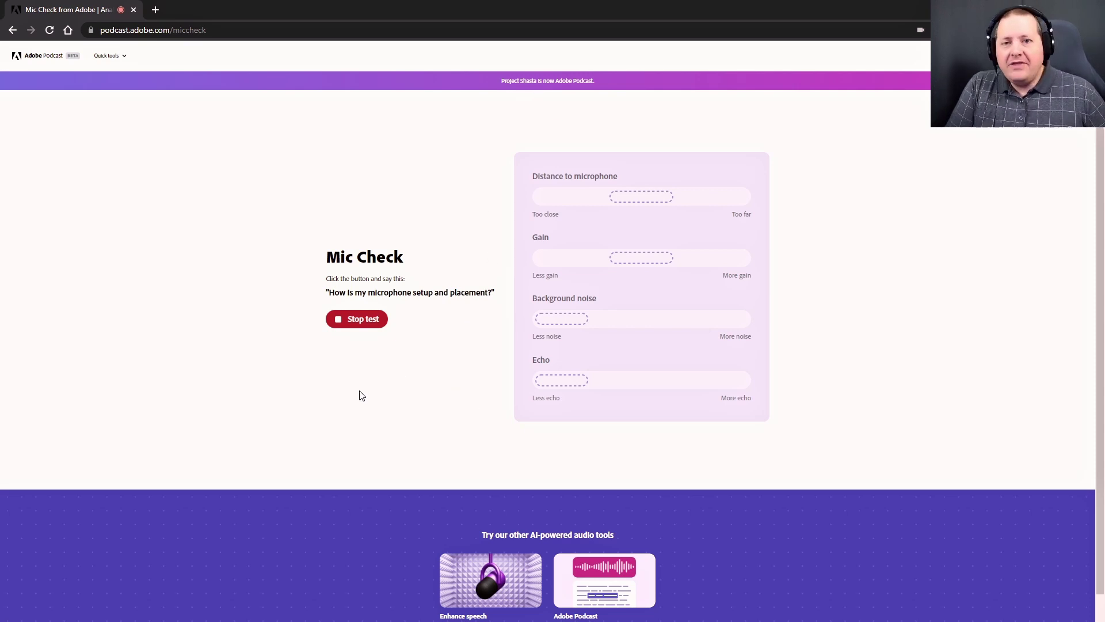
click(356, 318)
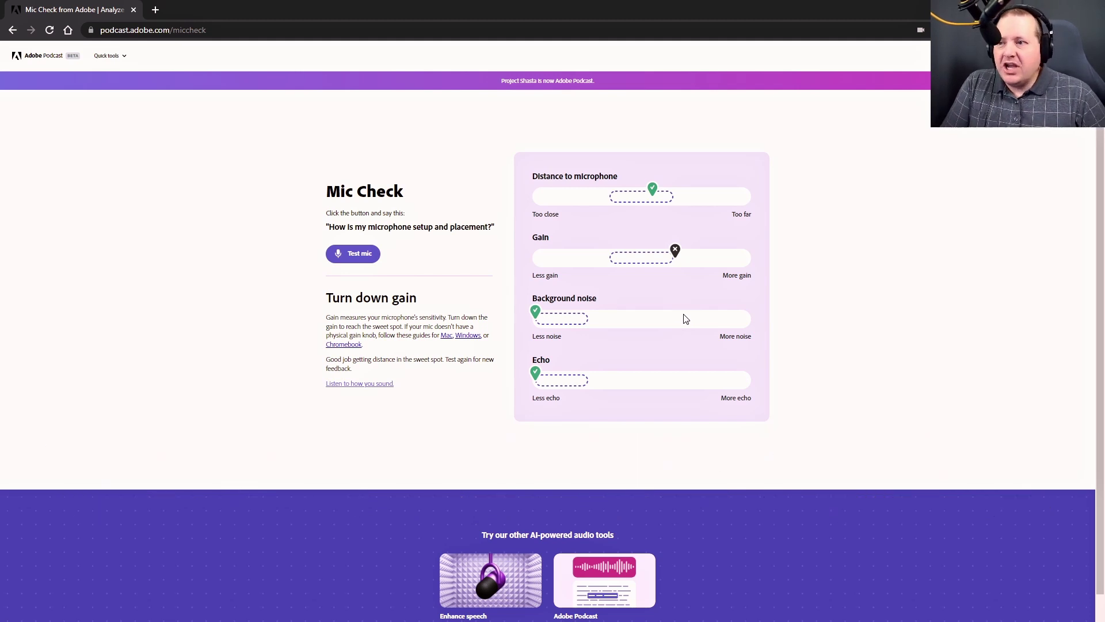
- Repeat the microphone test four times, stopping each recording to compare the gain and distance ratings
click(351, 260)
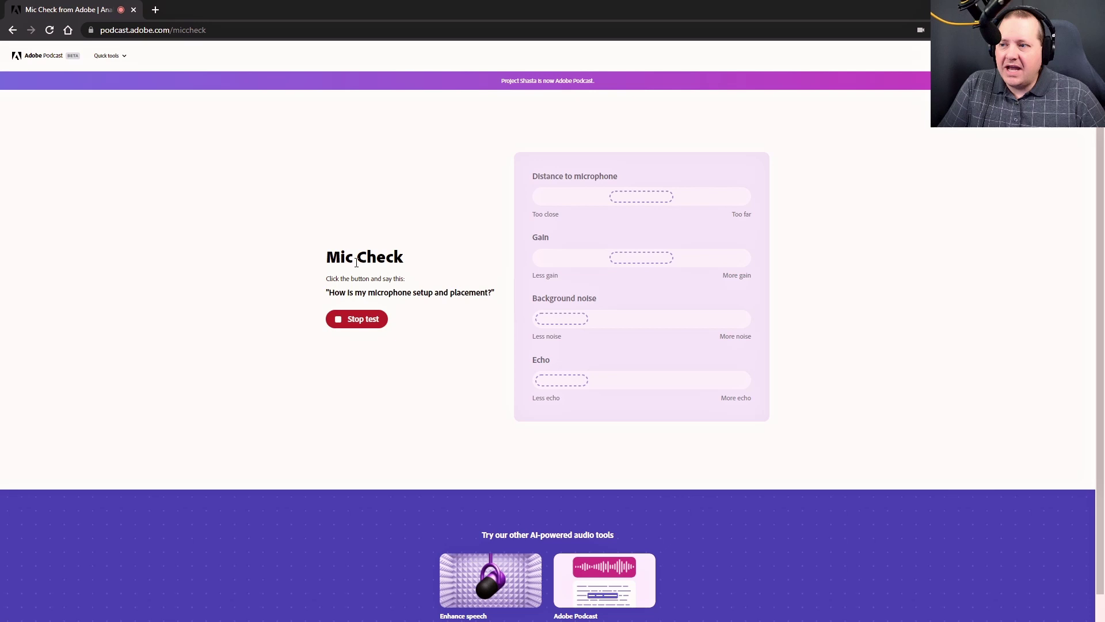
click(361, 328)
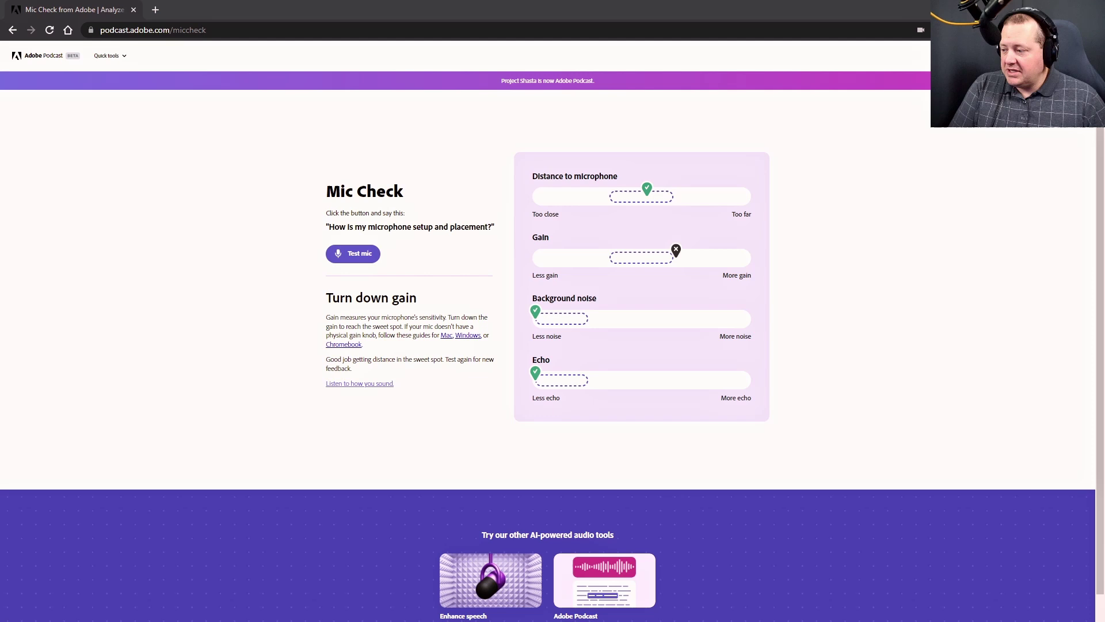
click(369, 257)
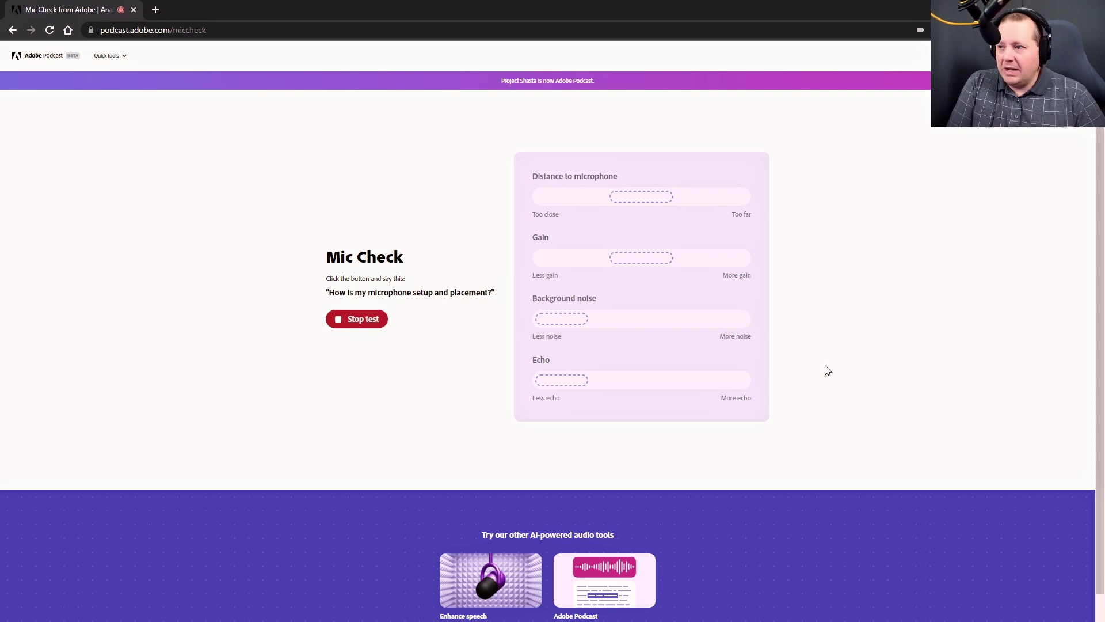
click(370, 320)
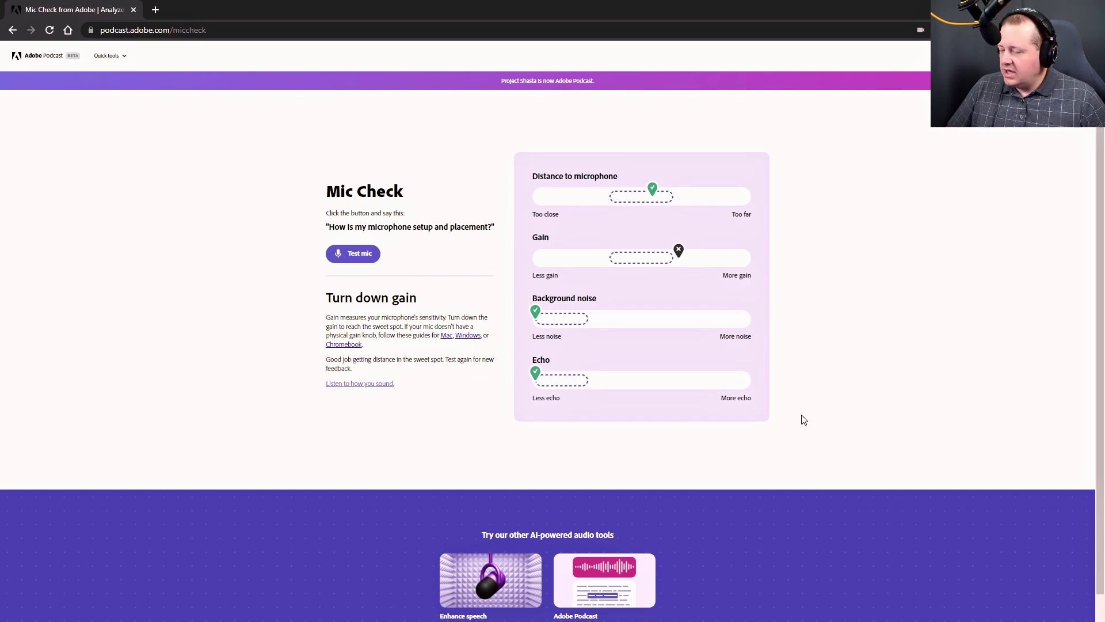
click(370, 257)
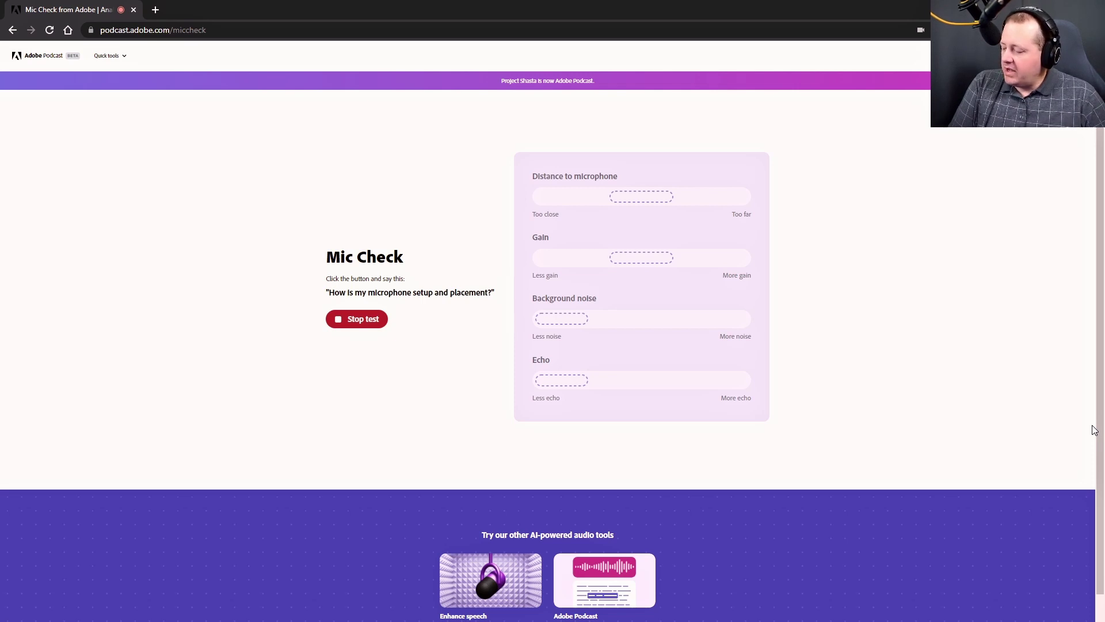
click(361, 320)
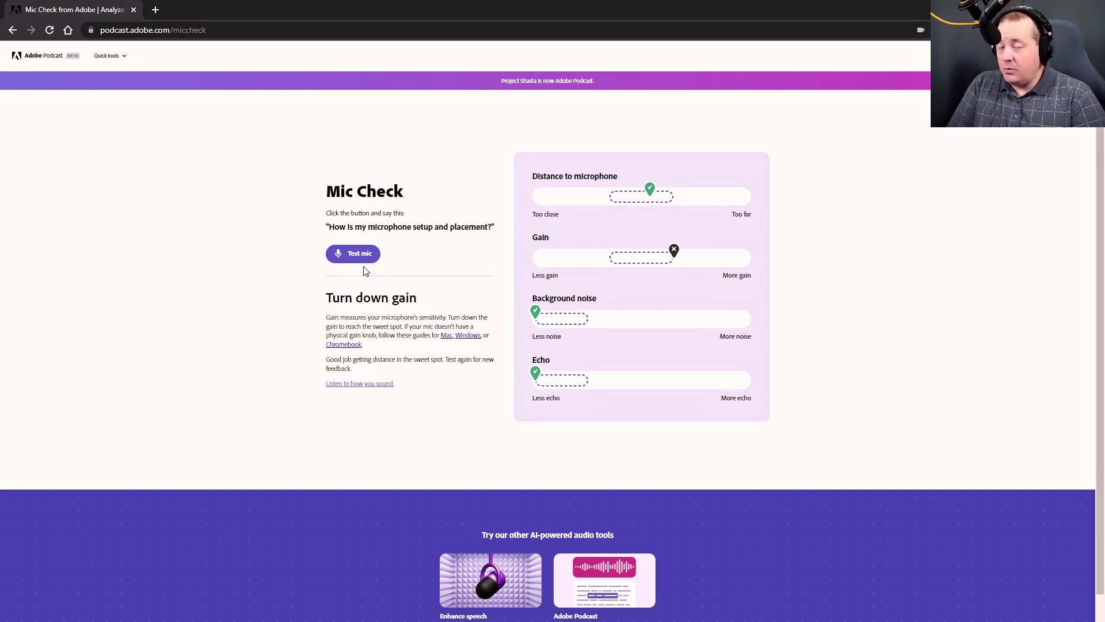
click(364, 256)
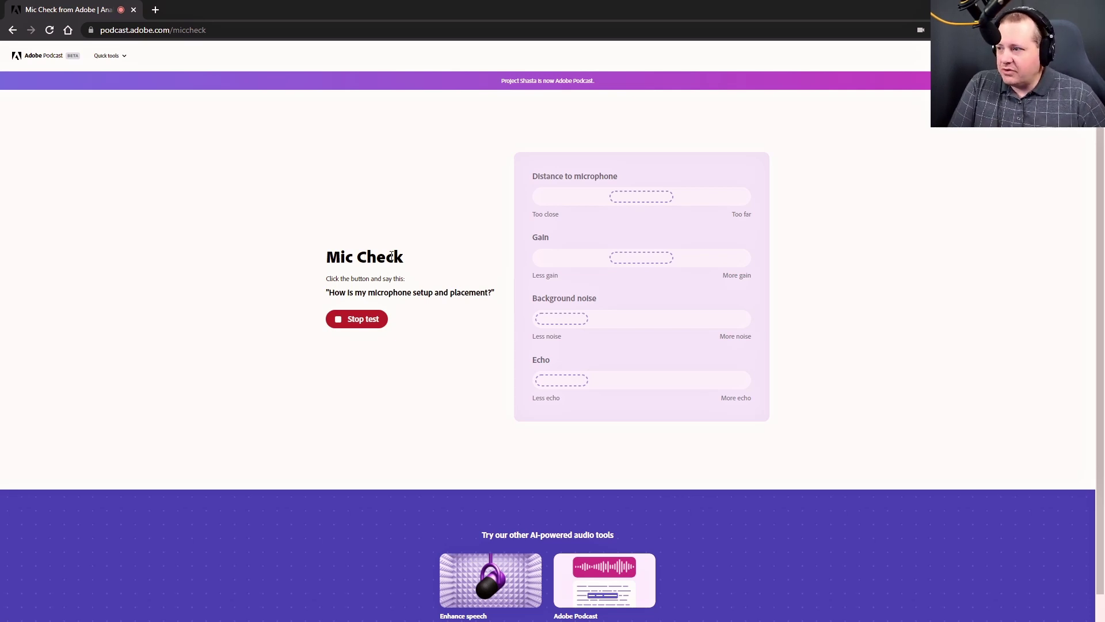
click(367, 326)
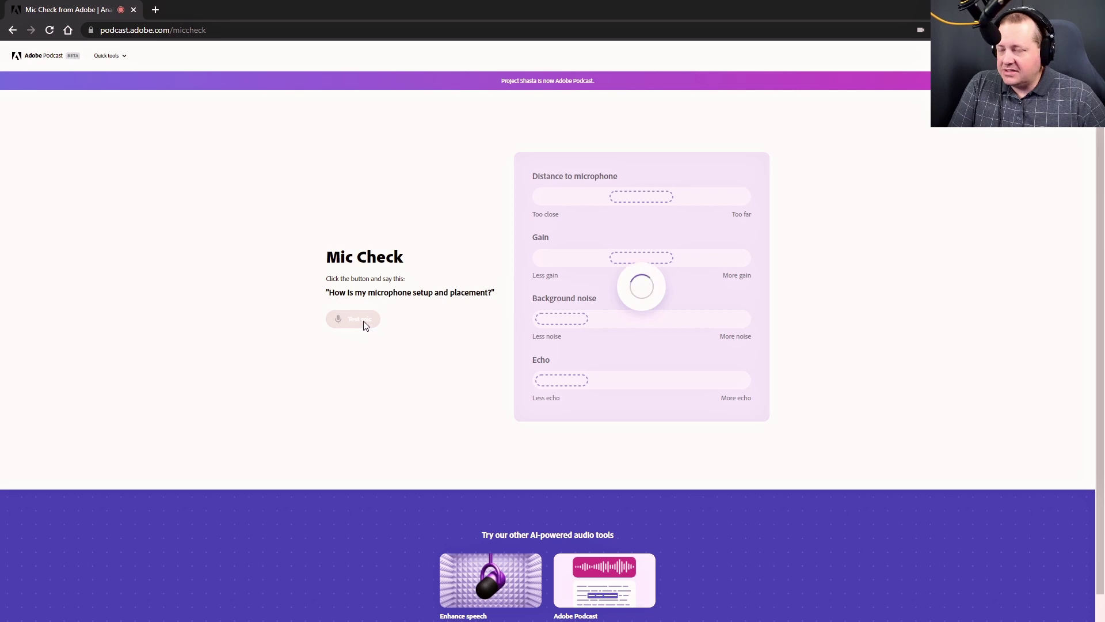
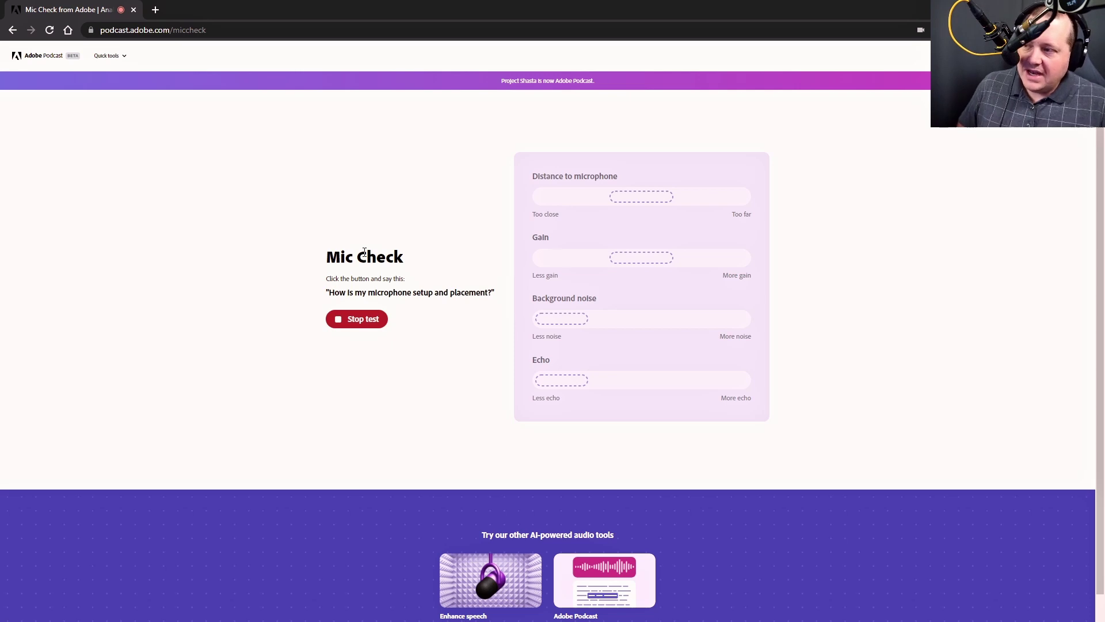
- Stop the running microphone test and record three more, checking the gain rating after each one
click(379, 322)
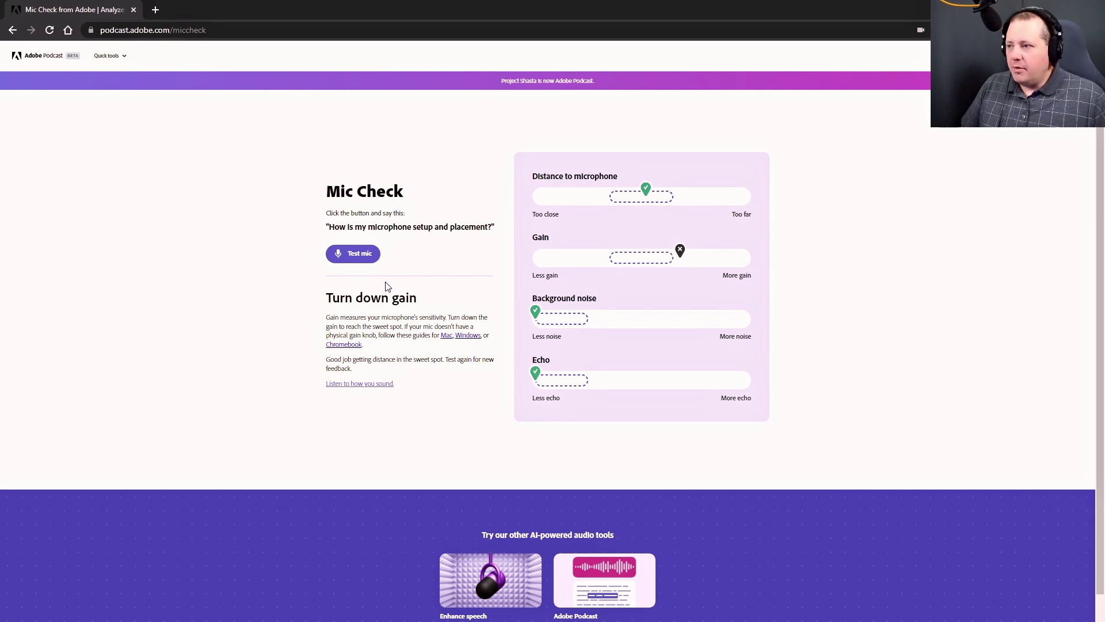
click(362, 258)
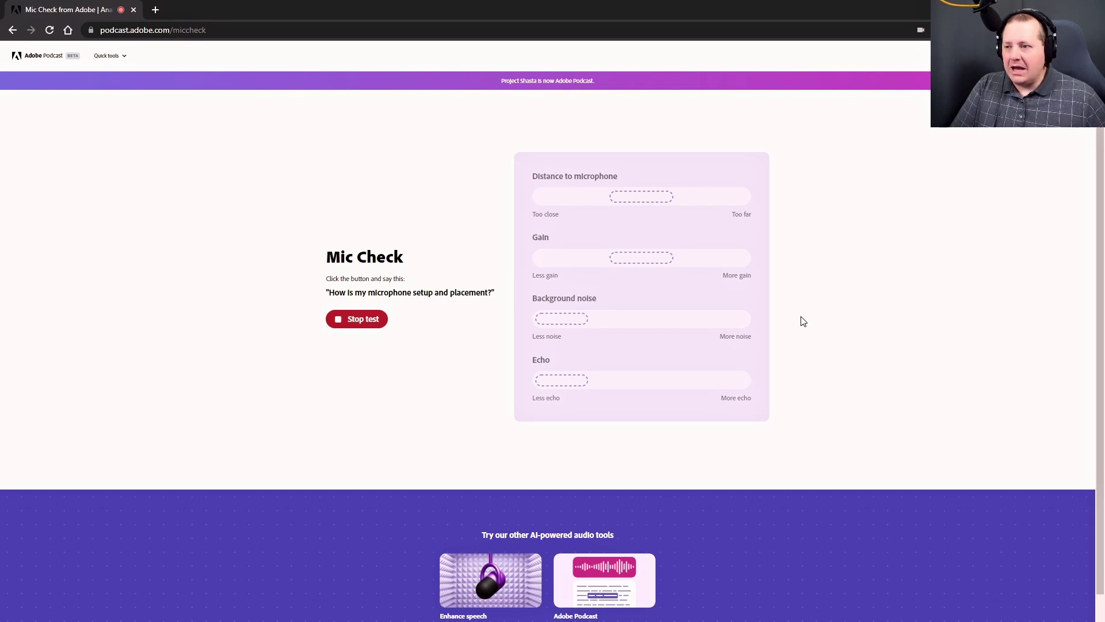
click(367, 326)
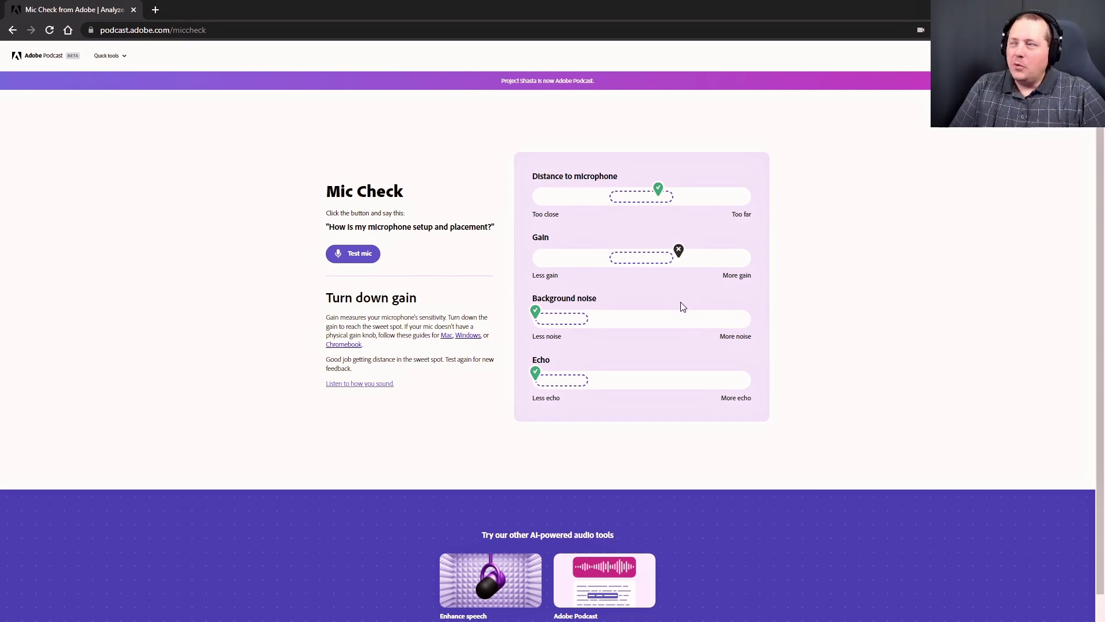
click(363, 257)
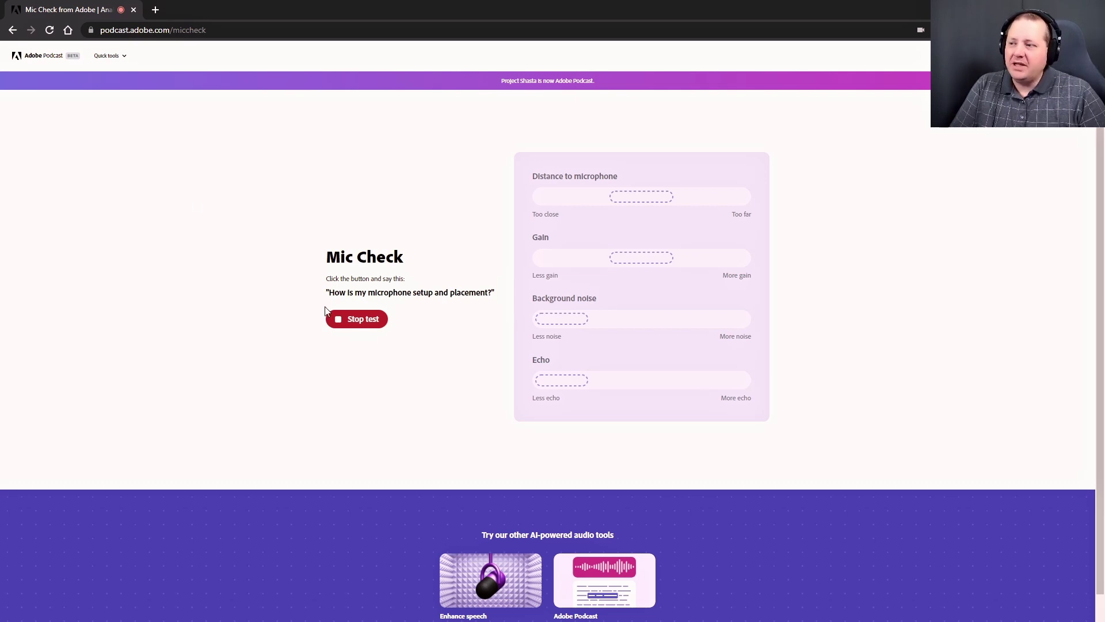
click(365, 325)
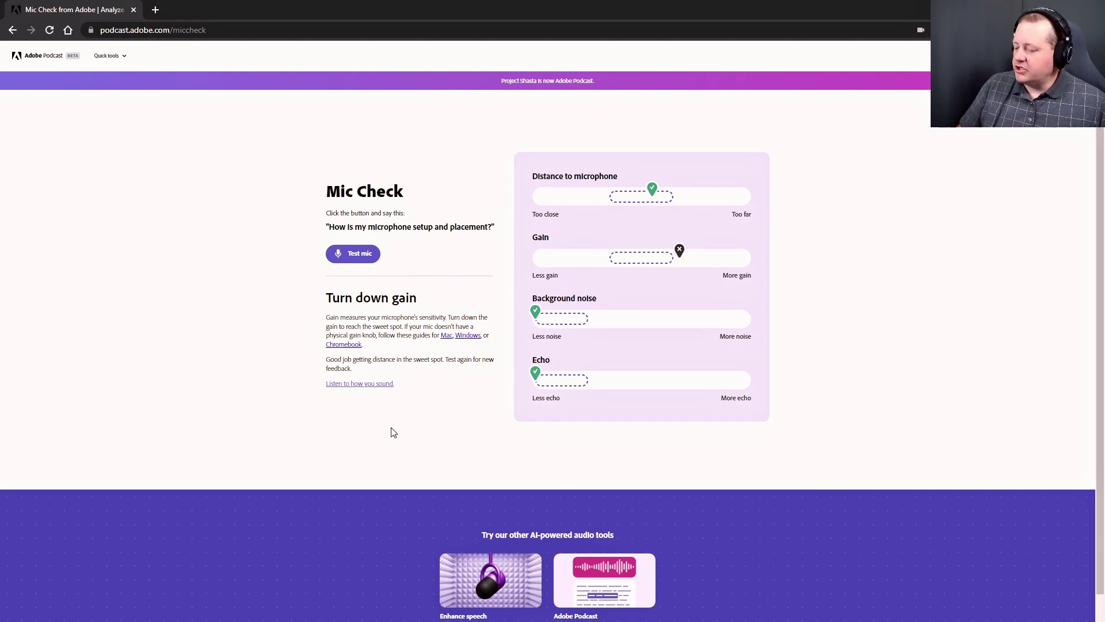
click(345, 253)
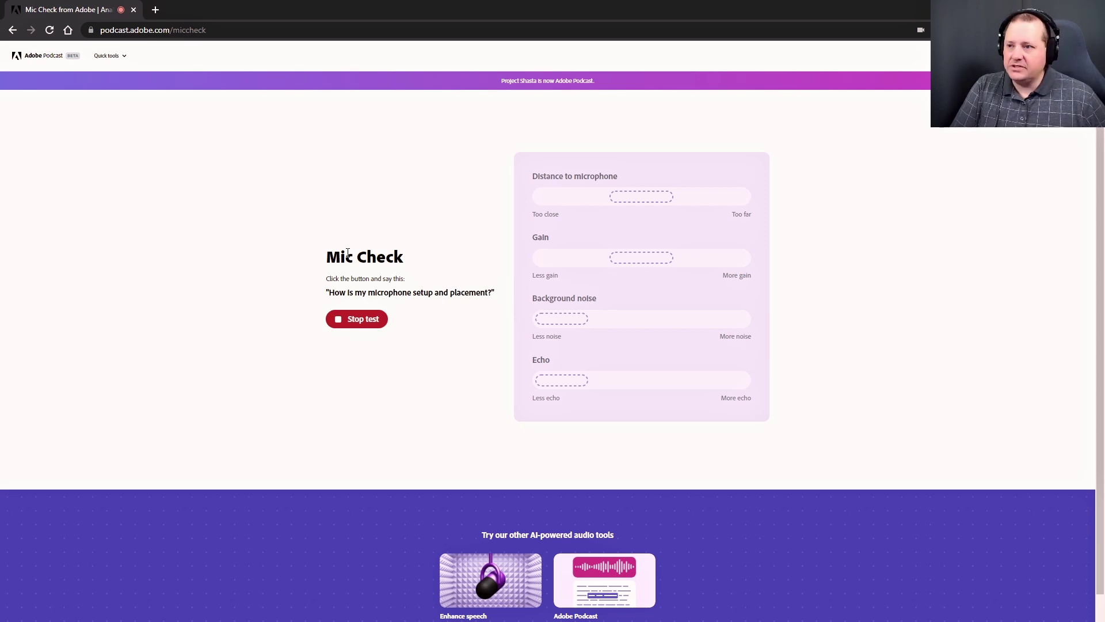
click(370, 322)
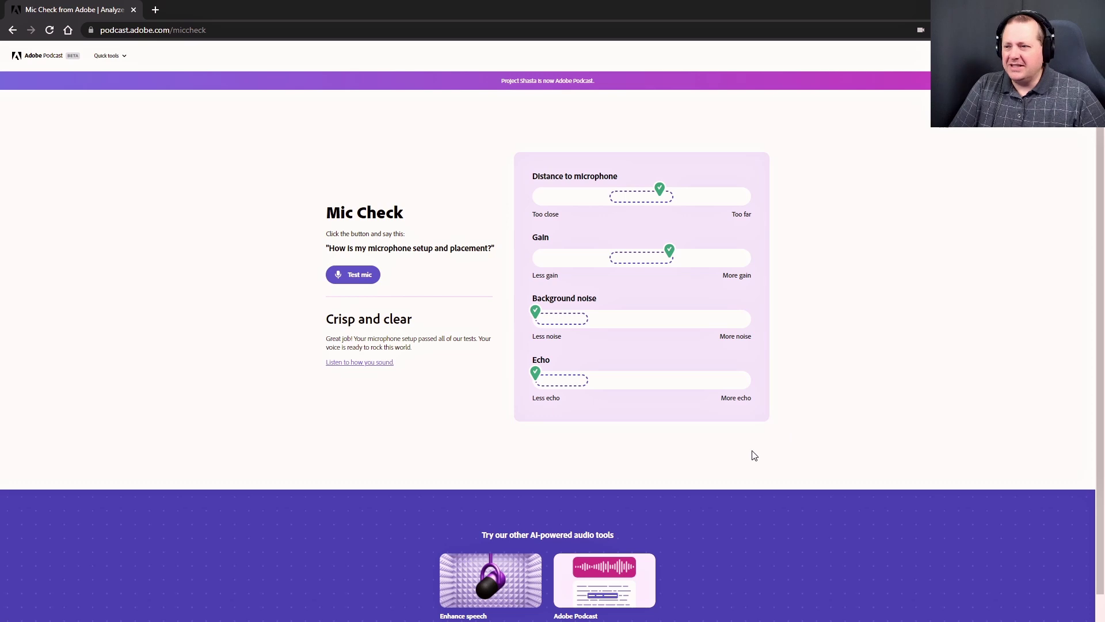
- Record three further microphone tests while sitting progressively farther away to compare the distance and echo ratings
click(356, 278)
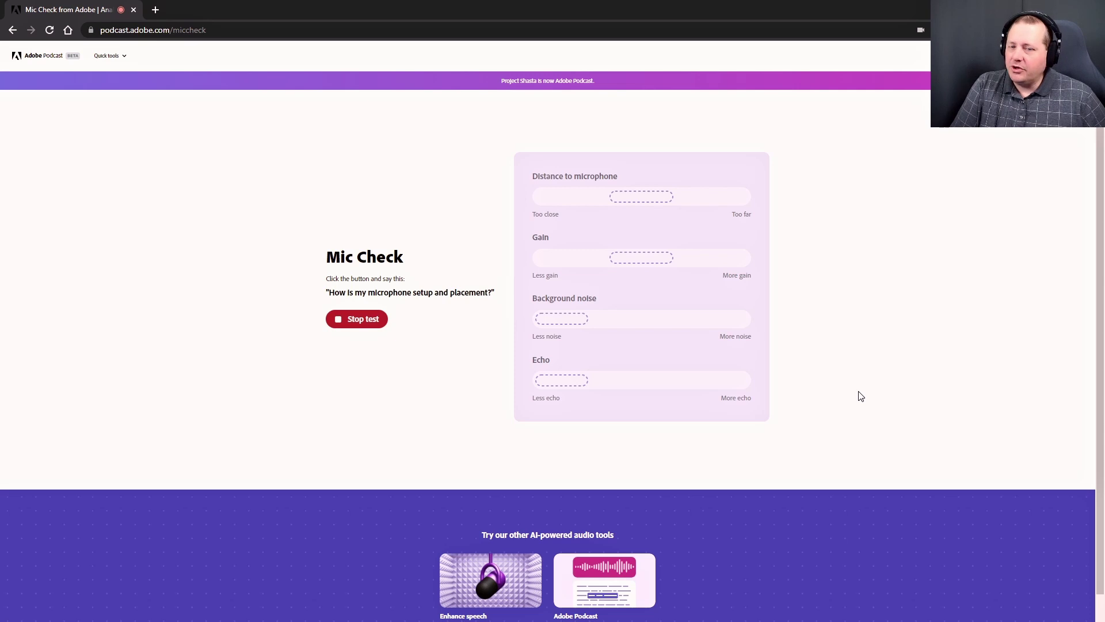
click(361, 320)
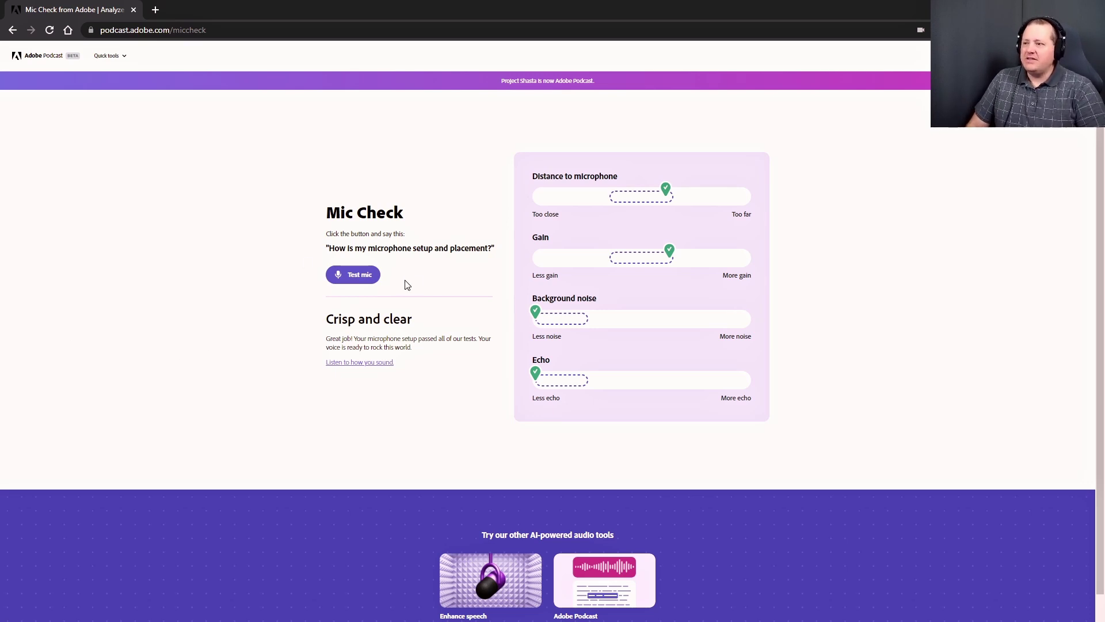
click(363, 285)
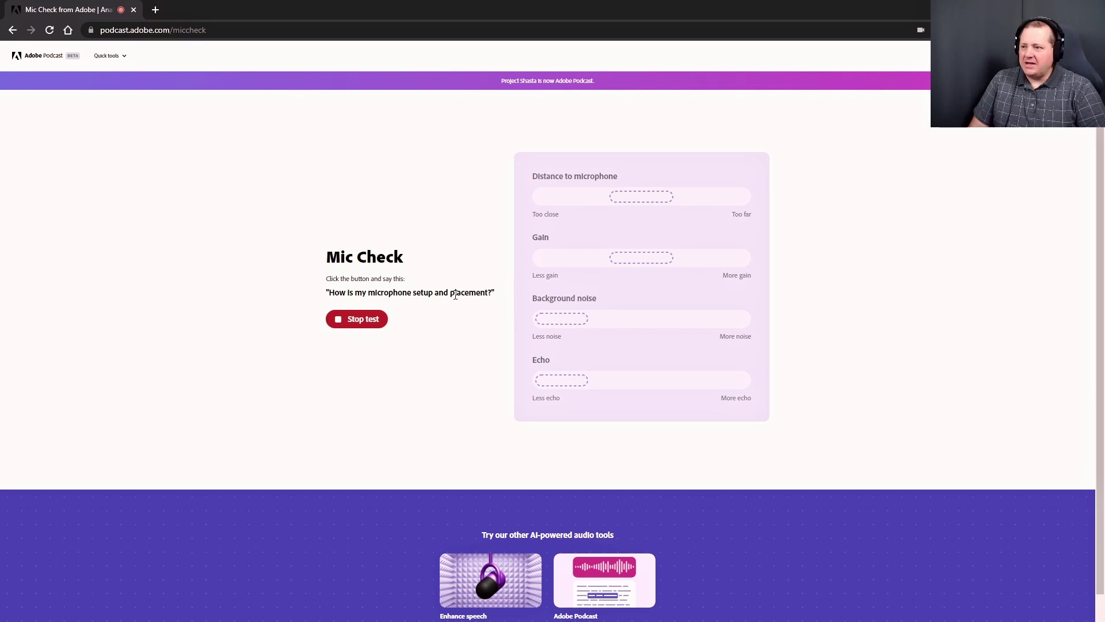
click(385, 317)
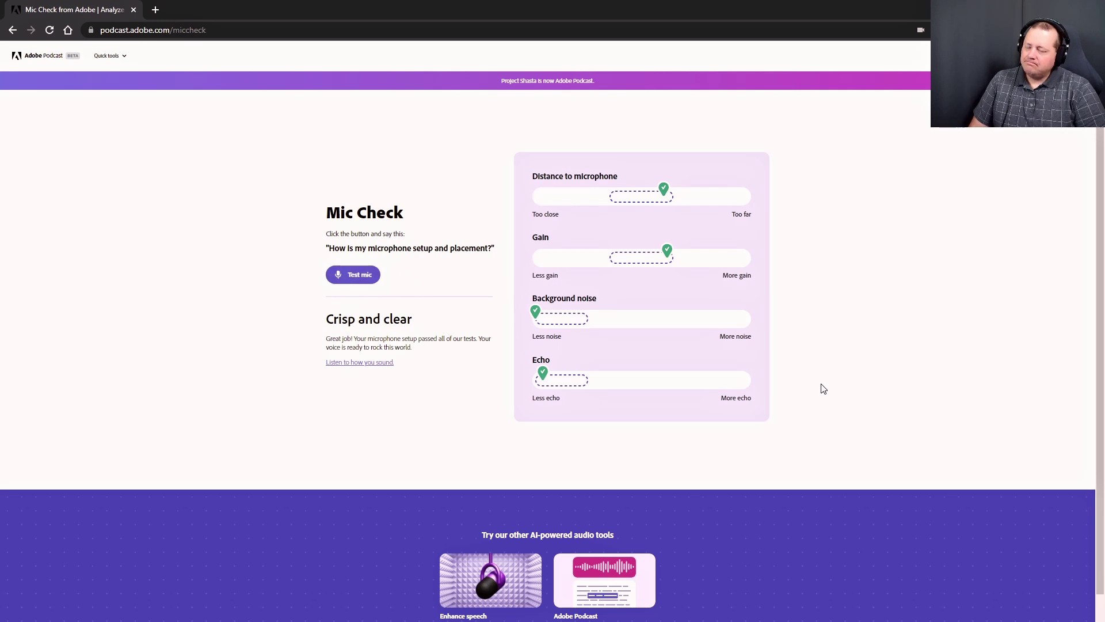
click(355, 280)
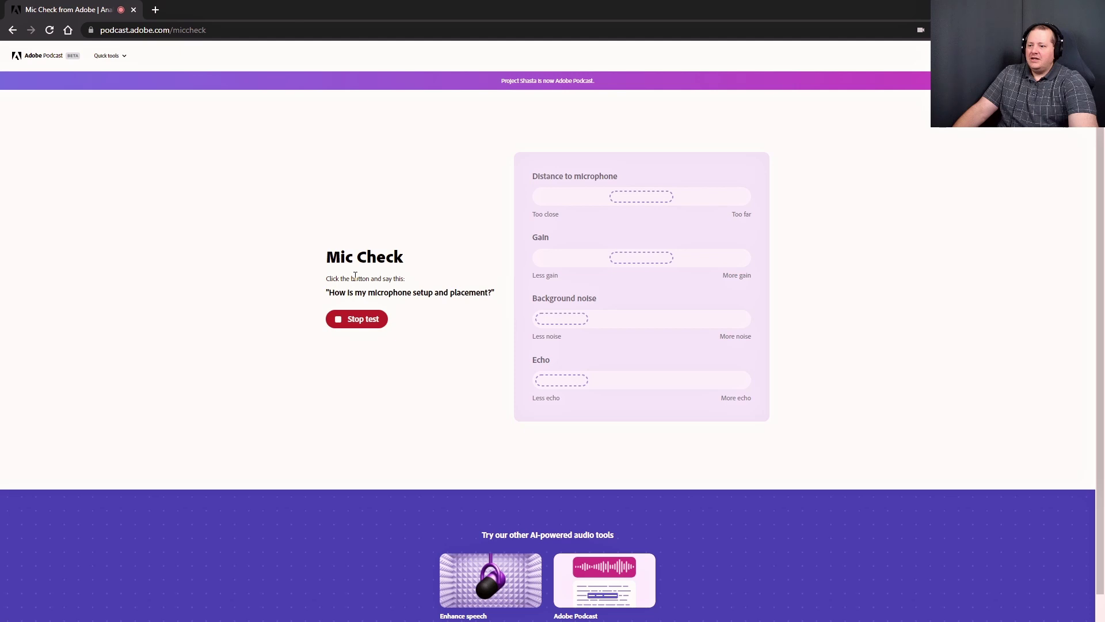
click(361, 319)
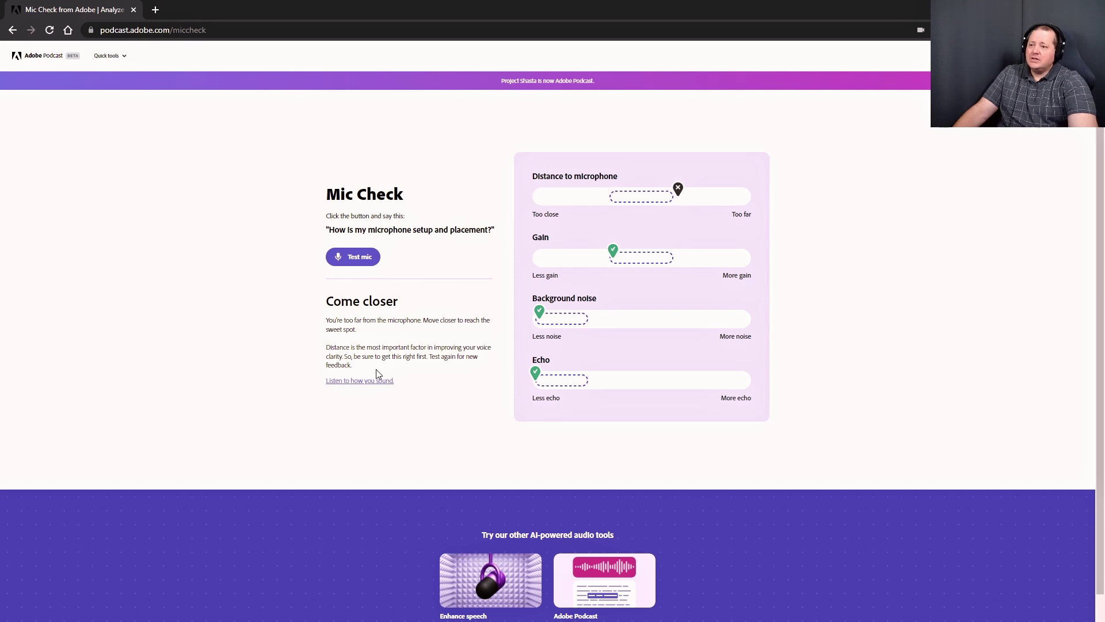
- Retest the microphone three times from different seating positions, checking the distance and gain ratings after each recording
click(355, 259)
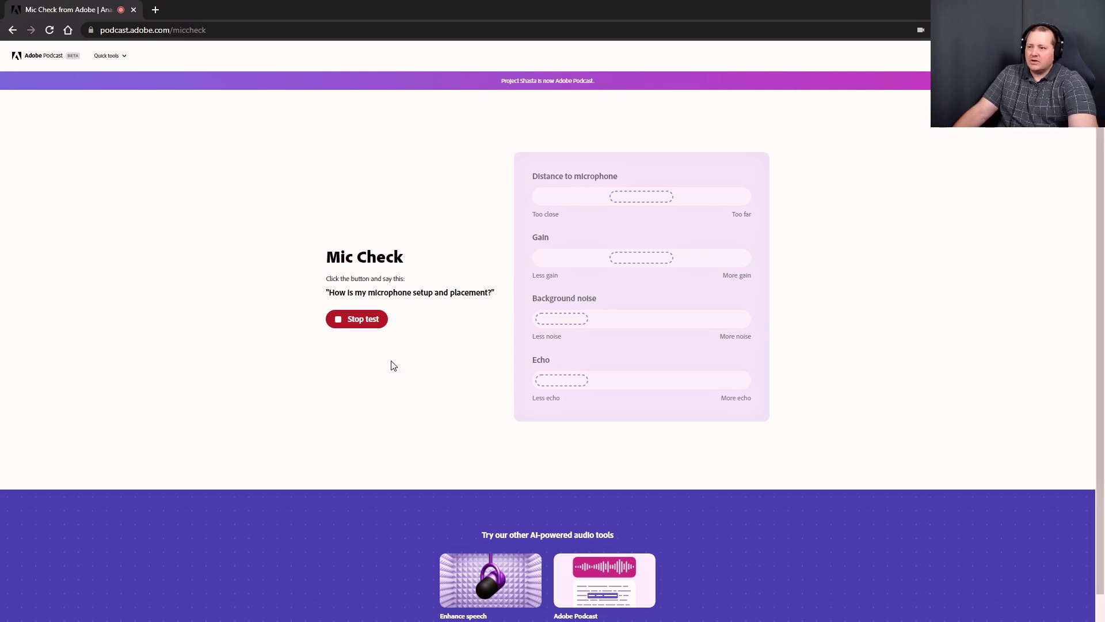
click(366, 323)
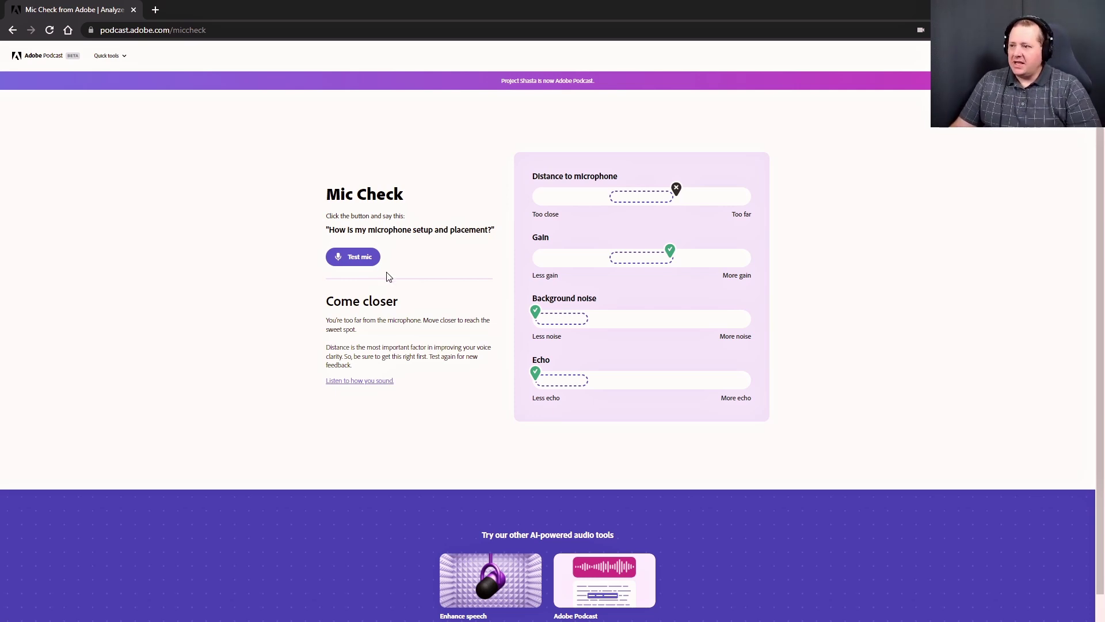
click(366, 259)
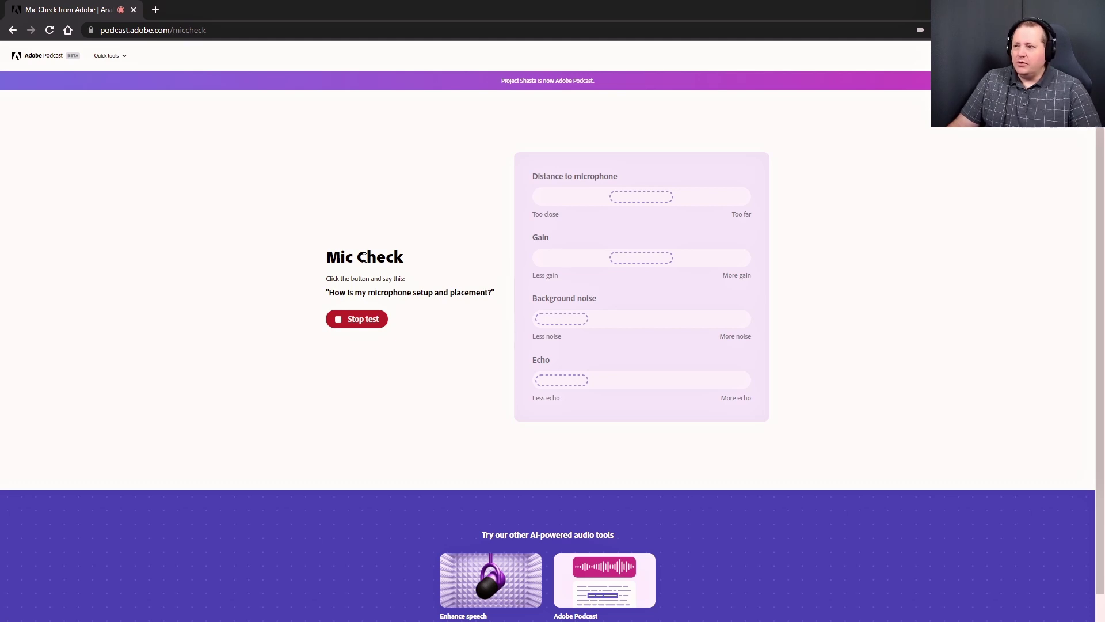
click(369, 322)
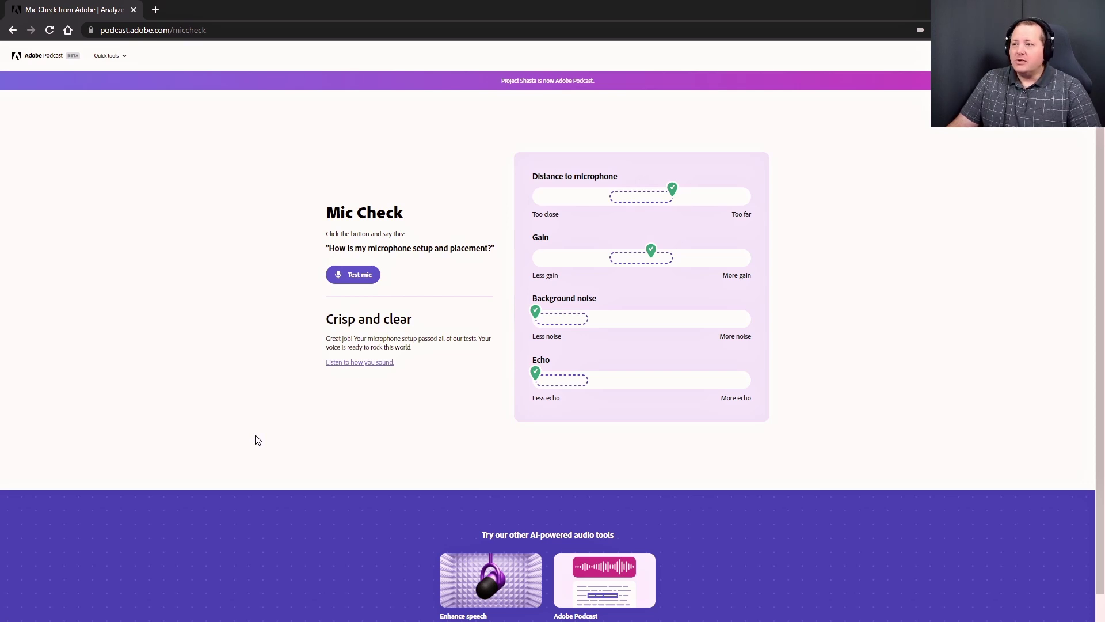
click(361, 275)
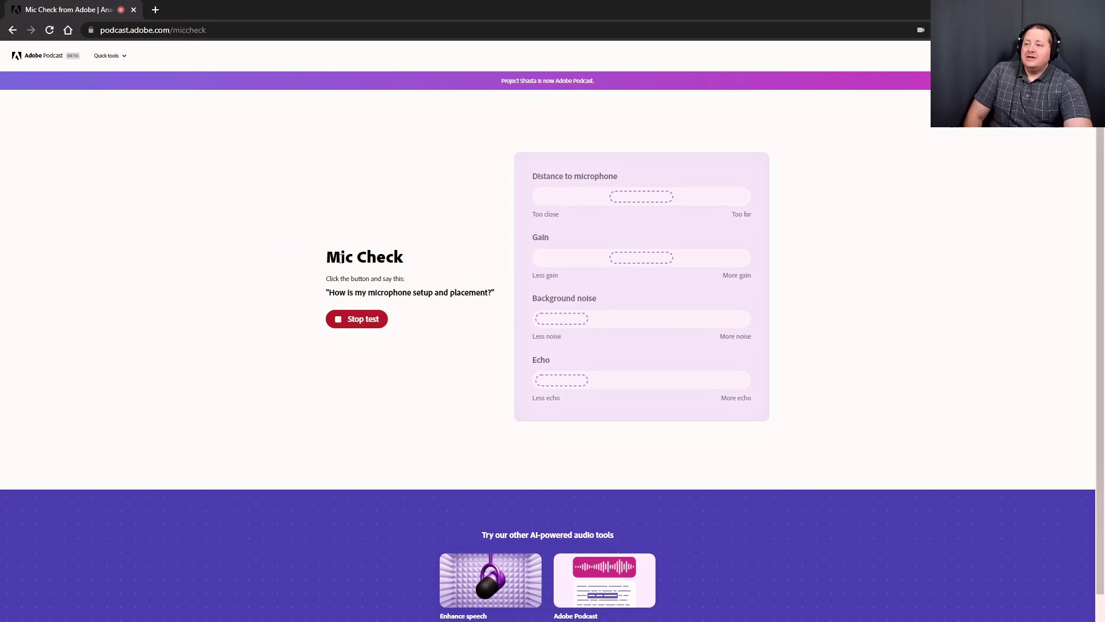
click(347, 326)
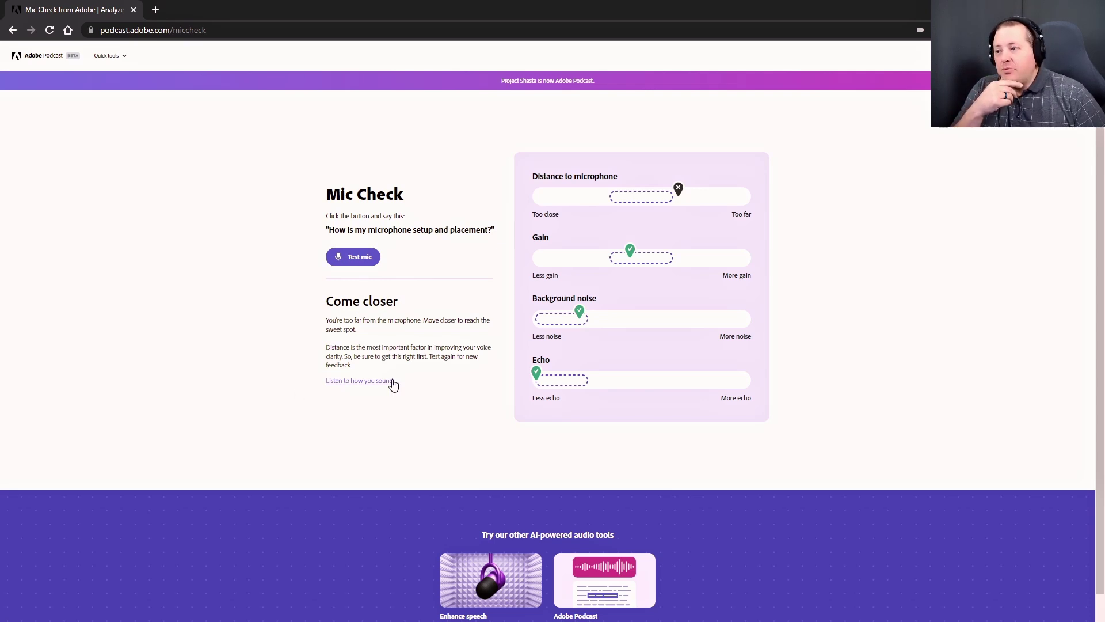
- Run three more microphone tests with changed microphone placements to compare the background noise and echo ratings
click(371, 263)
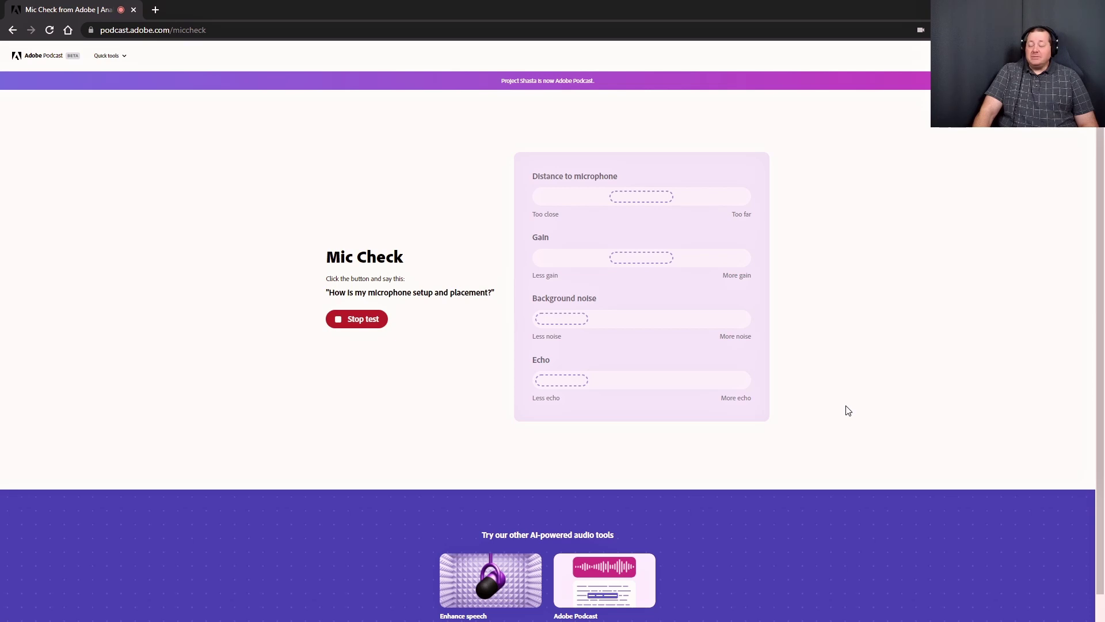
click(347, 323)
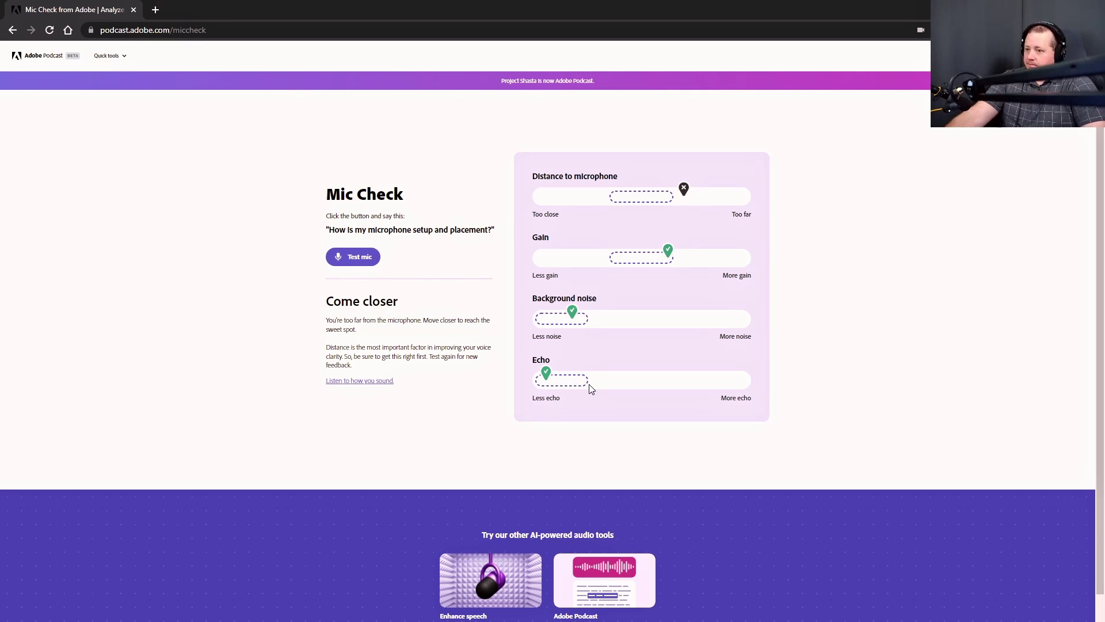
click(371, 260)
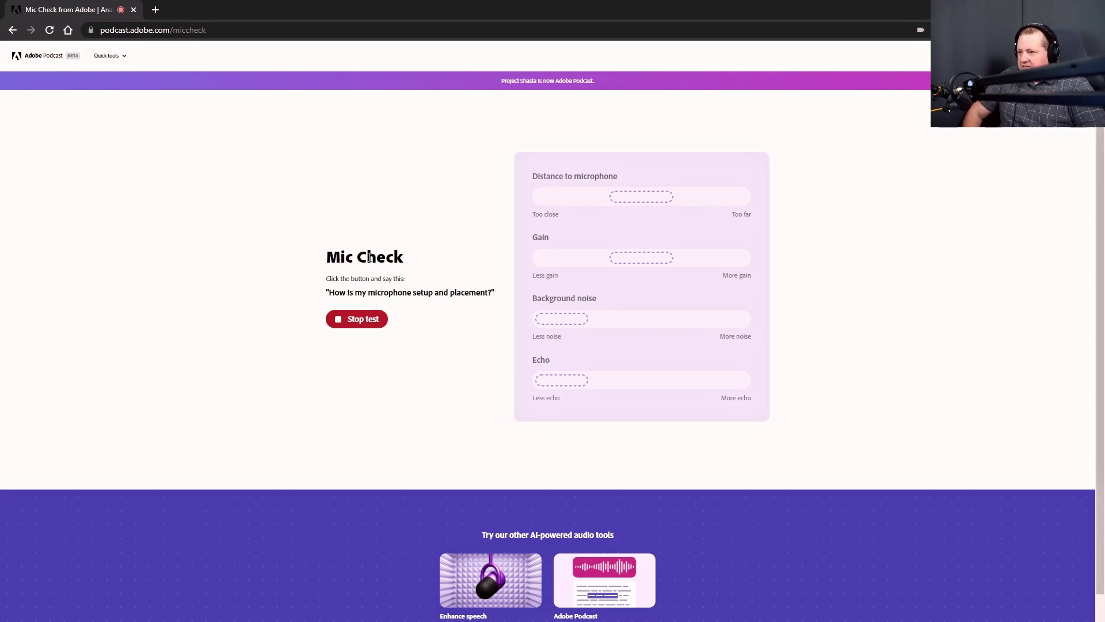
click(364, 321)
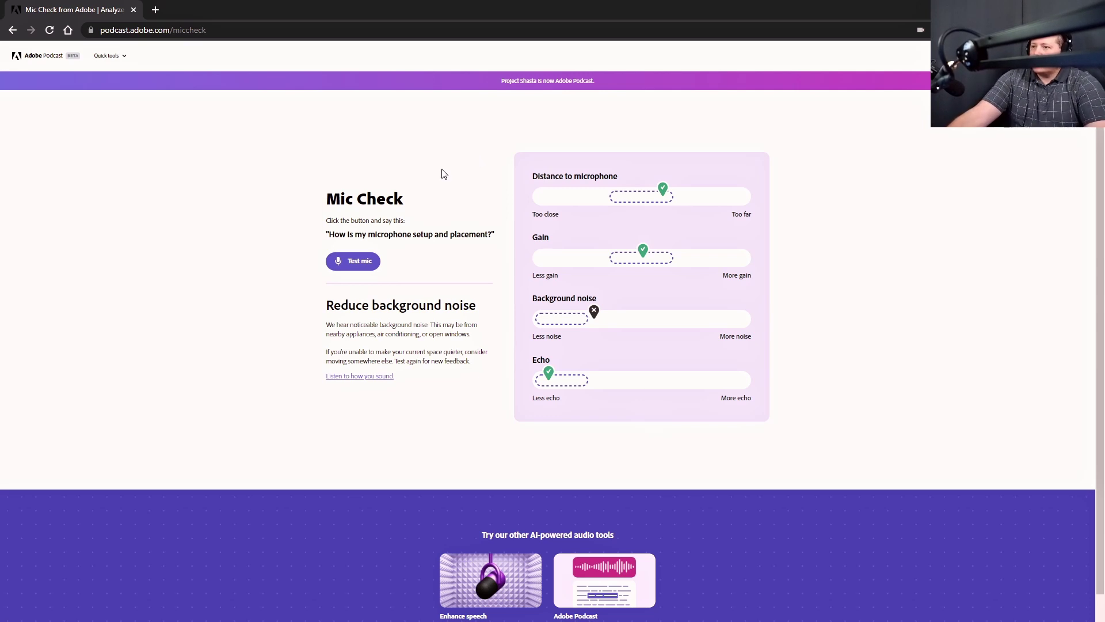
click(353, 266)
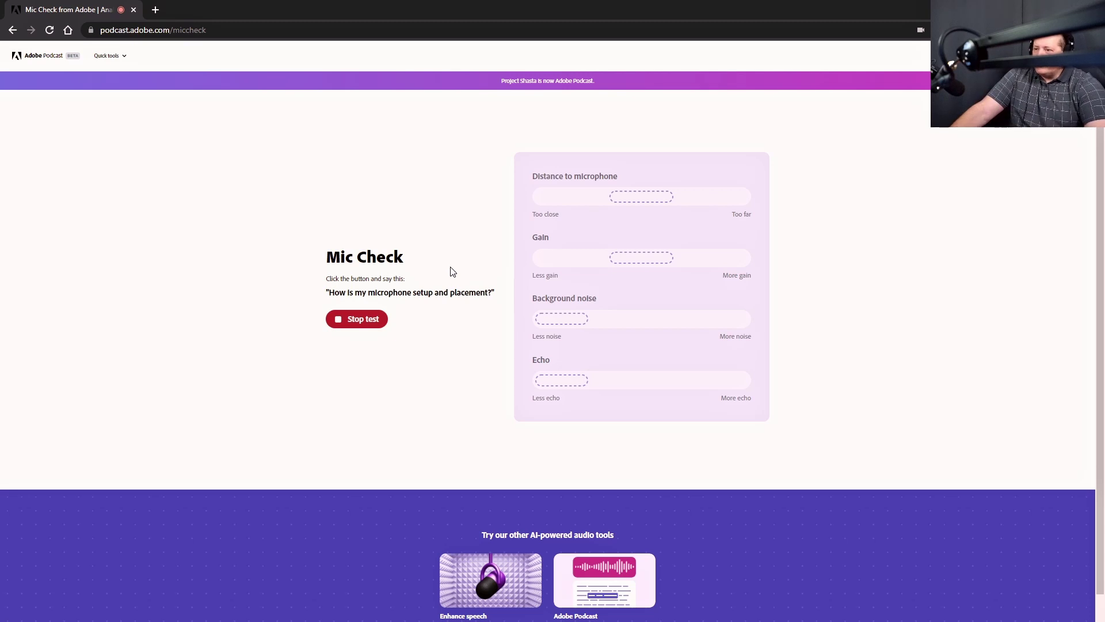
click(366, 312)
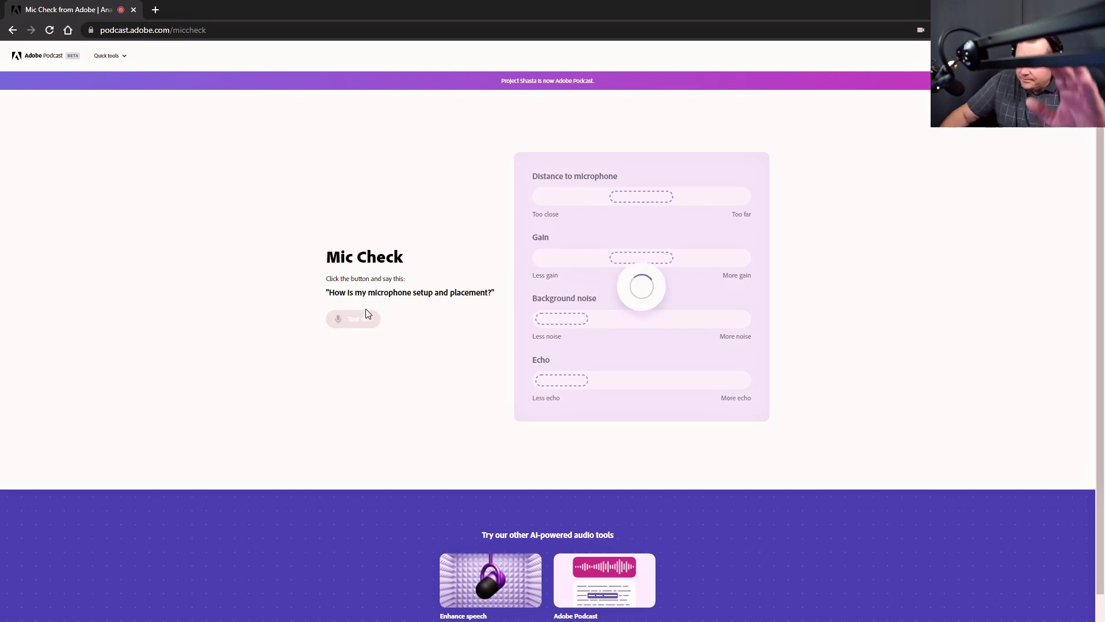